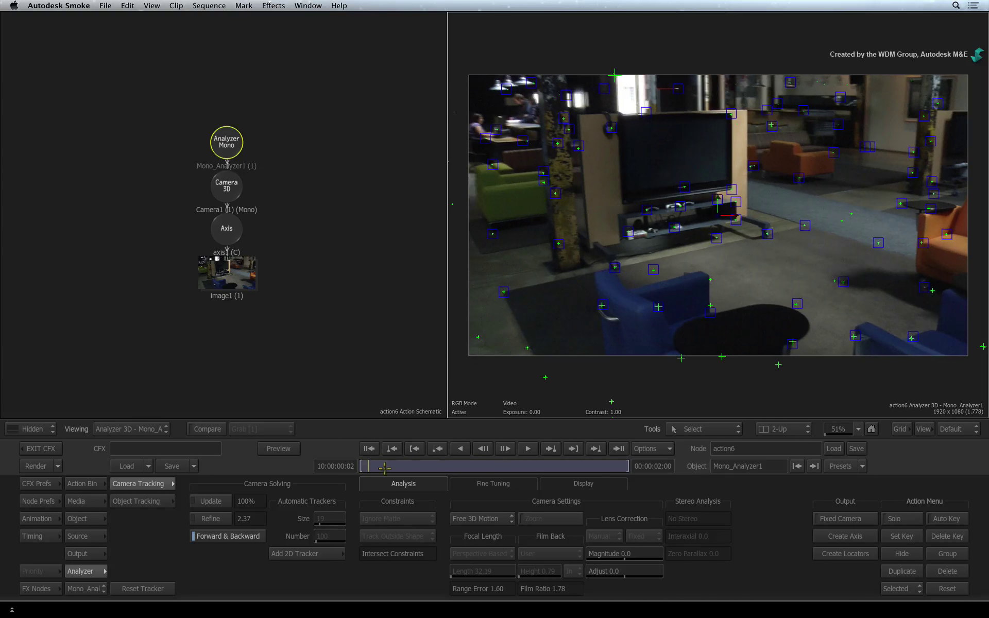
# Review the tracked clip, then show the Analyzer Working 3D view zoomed out to the camera frustum
pyautogui.press('space')
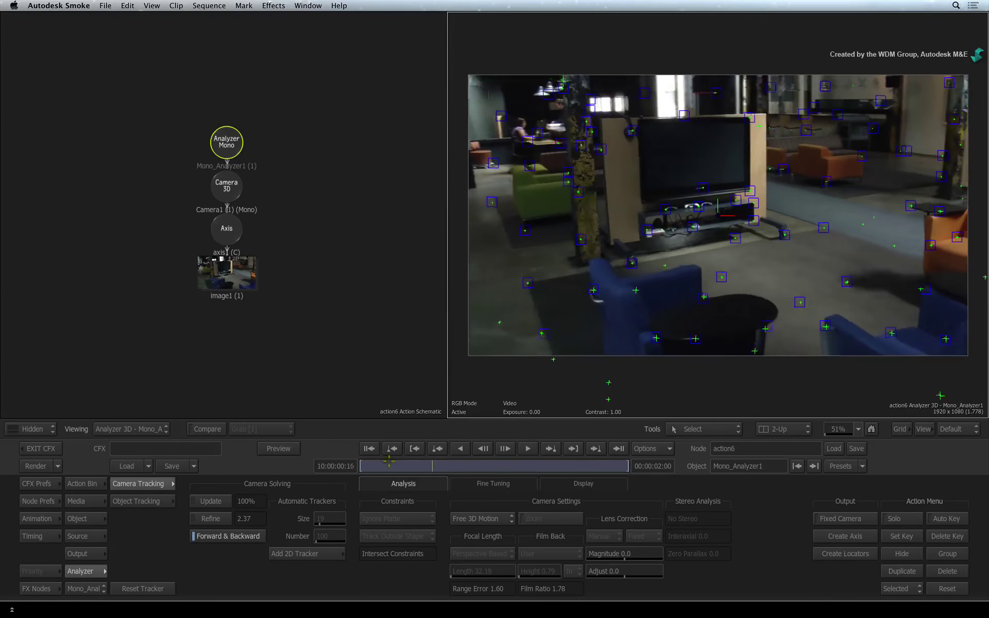
pyautogui.click(369, 448)
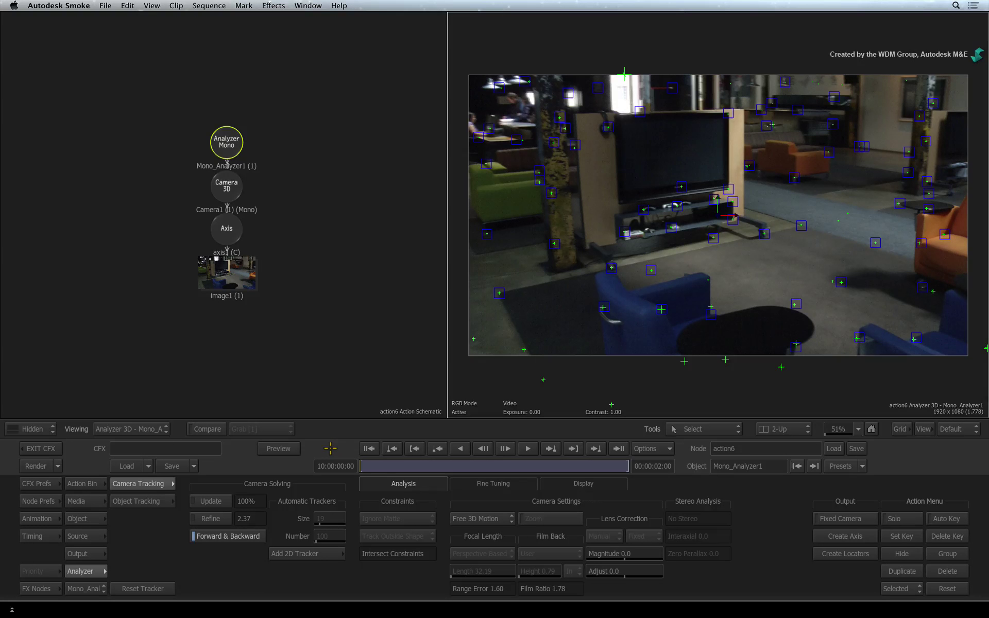
pyautogui.hotkey('shift', 'F7')
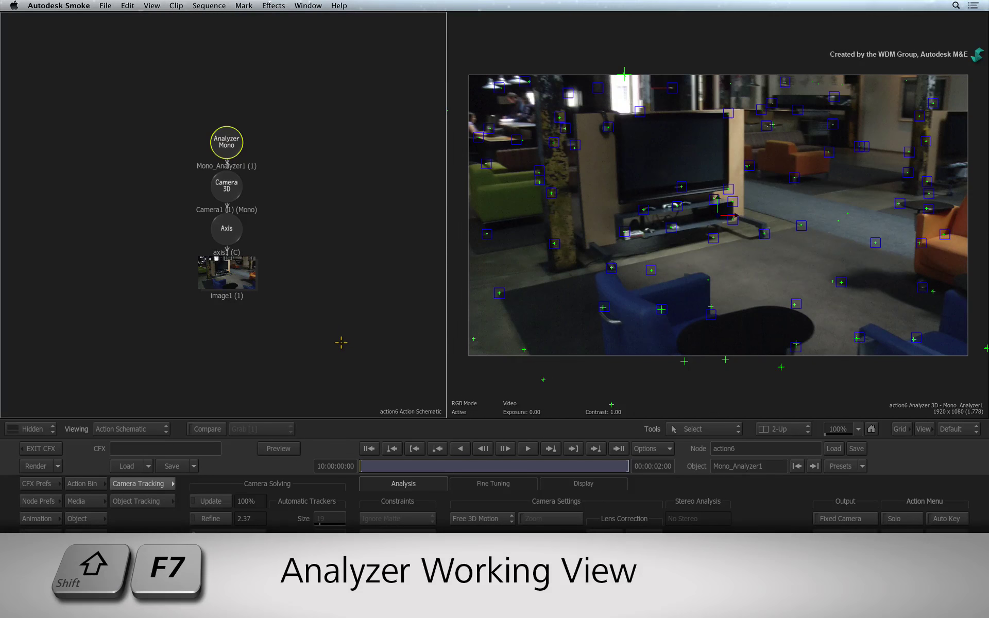
pyautogui.hotkey('shift', 'F7')
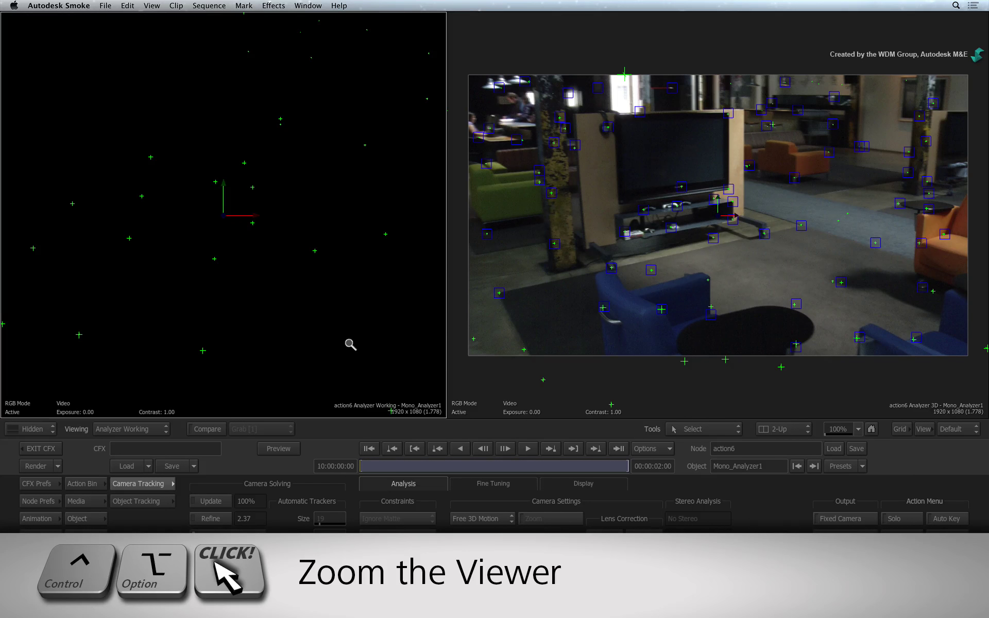
pyautogui.moveTo(337, 298); pyautogui.dragTo(225, 300)
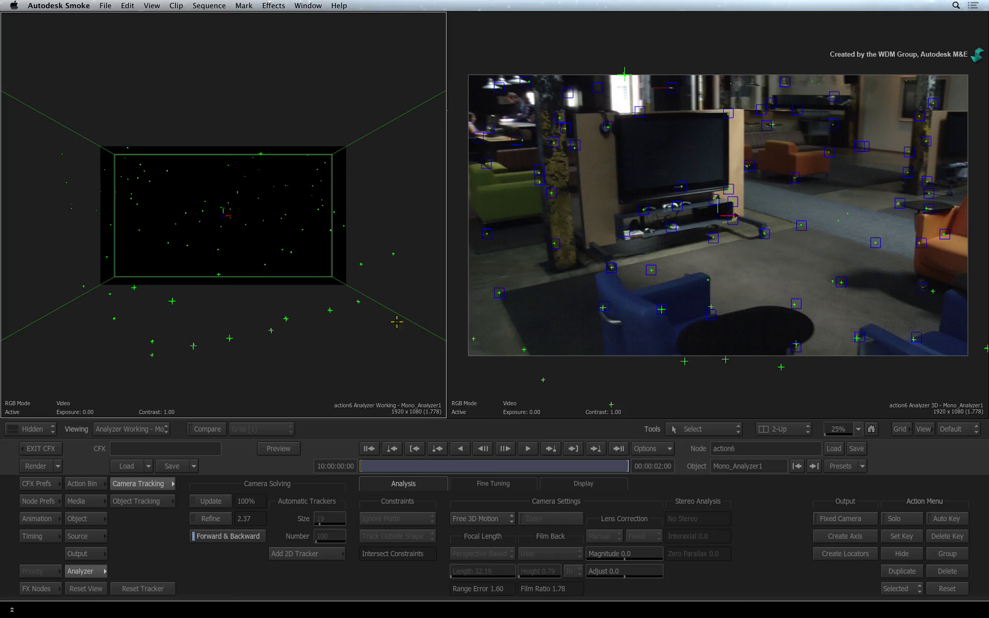
# Orbit the 3D view around the camera frustum and tracked point cloud
pyautogui.click(723, 425)
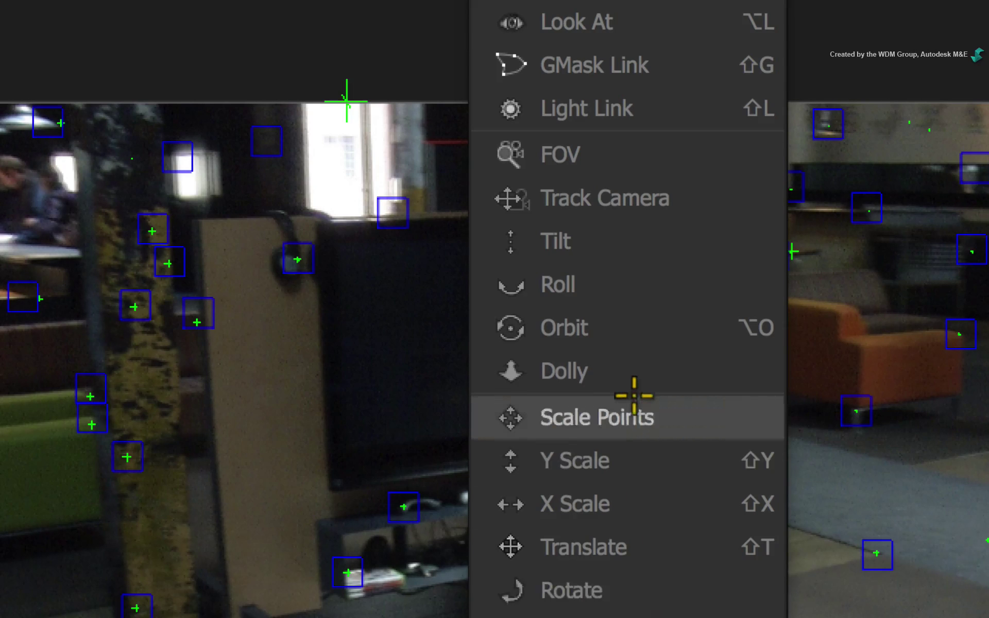
pyautogui.click(662, 327)
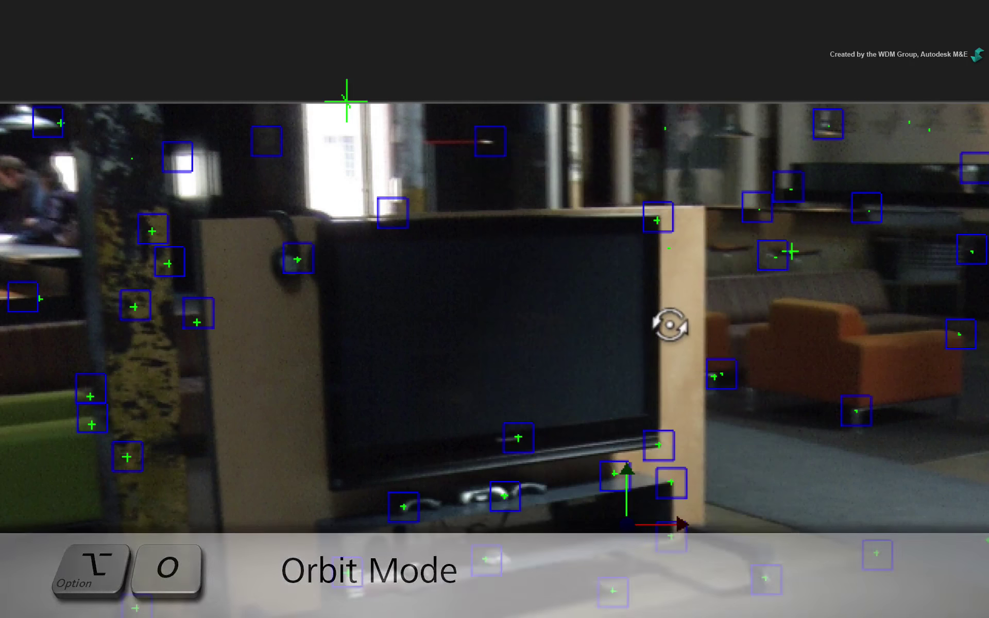
pyautogui.moveTo(474, 468); pyautogui.dragTo(671, 607)
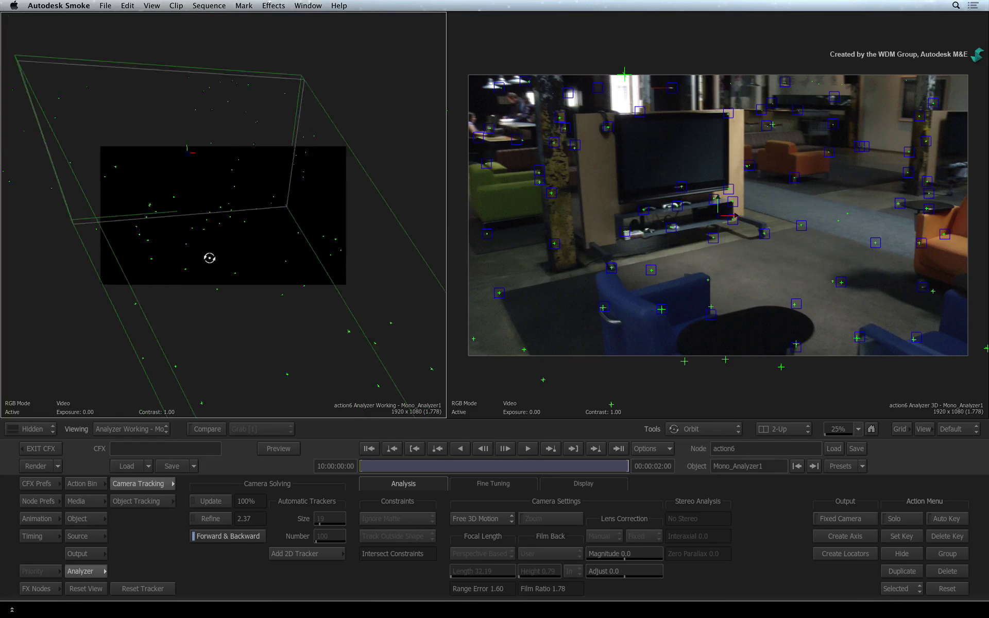
pyautogui.moveTo(291, 358); pyautogui.dragTo(266, 314)
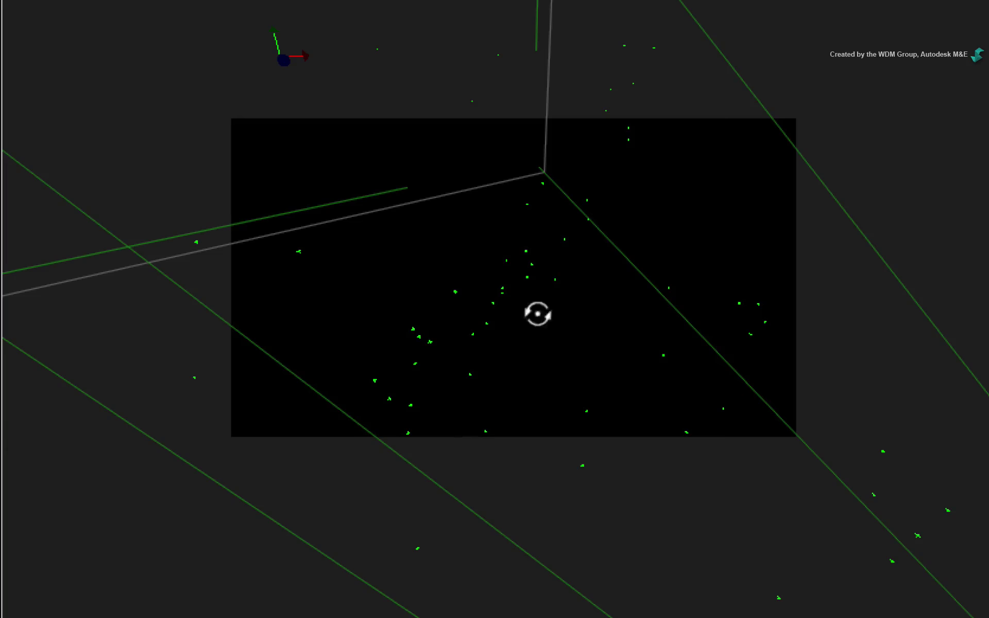
pyautogui.moveTo(497, 501); pyautogui.dragTo(613, 385)
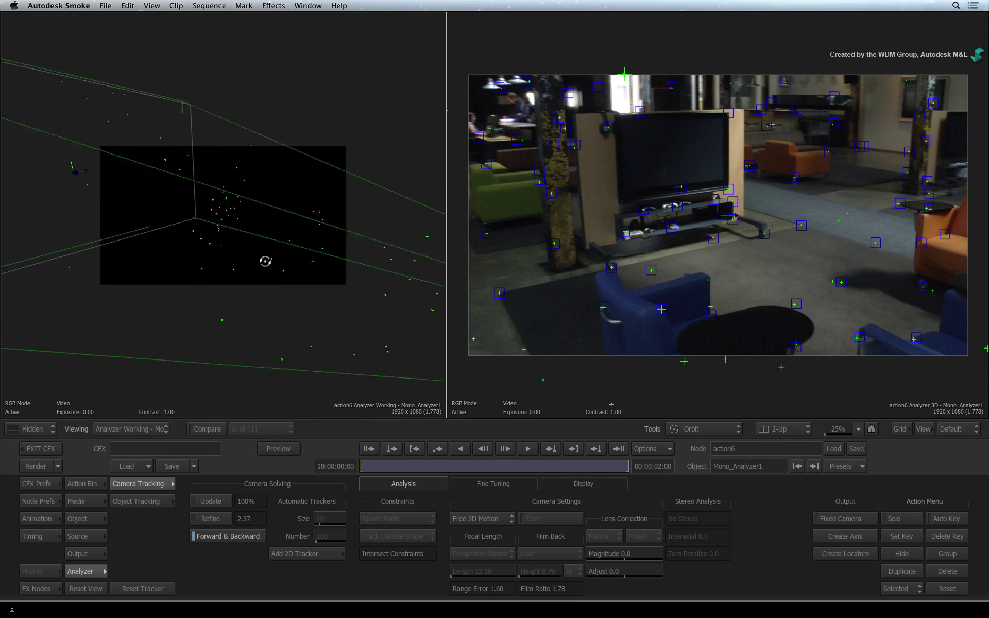
pyautogui.moveTo(266, 261)
pyautogui.mouseDown()
pyautogui.moveTo(249, 265)
pyautogui.moveTo(258, 261)
pyautogui.mouseUp()
pyautogui.moveTo(245, 301)
pyautogui.mouseDown()
pyautogui.moveTo(235, 288)
pyautogui.moveTo(199, 289)
pyautogui.moveTo(238, 306)
pyautogui.mouseUp()
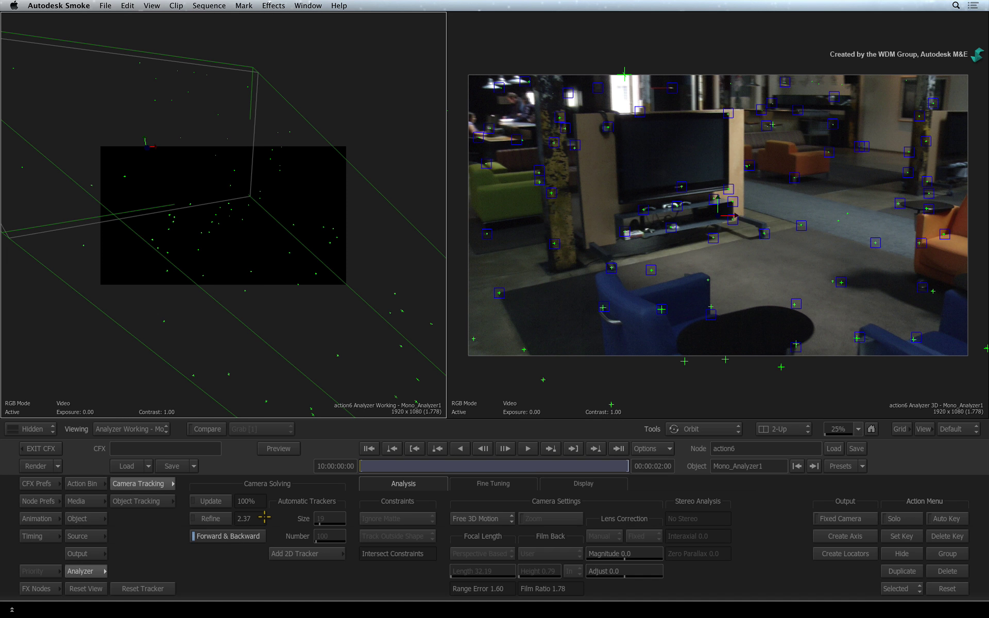
# Return to Select mode, show the Fine Tuning settings and play the clip to review tracks
pyautogui.hotkey('shift', 'm')
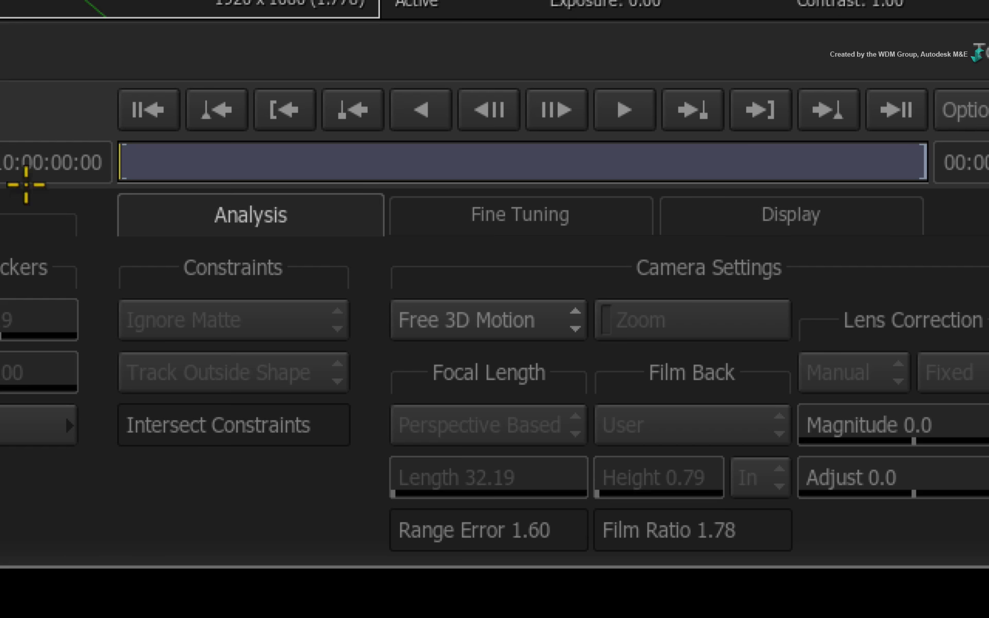
pyautogui.click(443, 209)
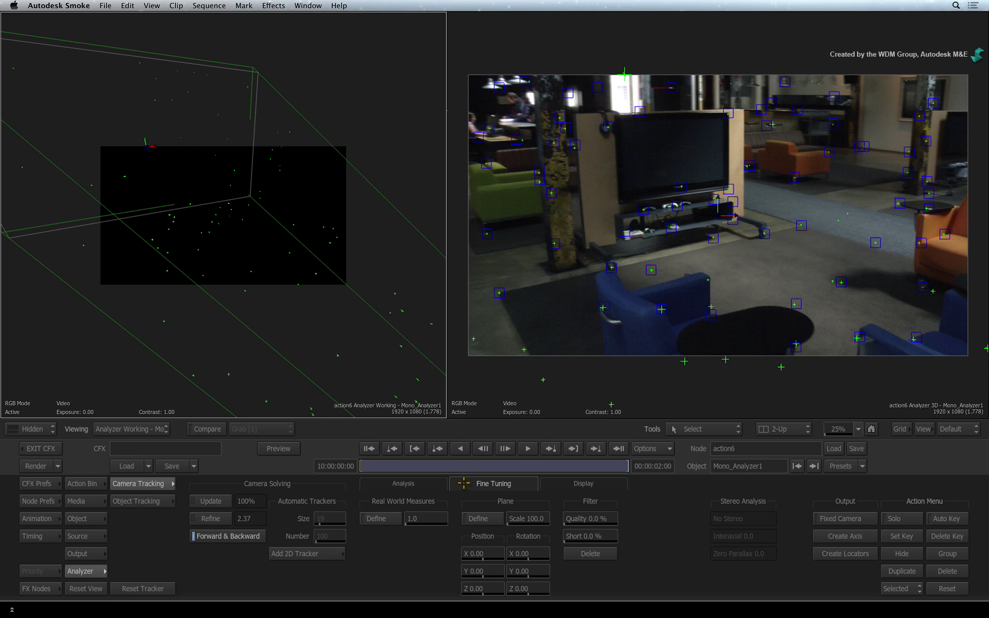
pyautogui.click(462, 447)
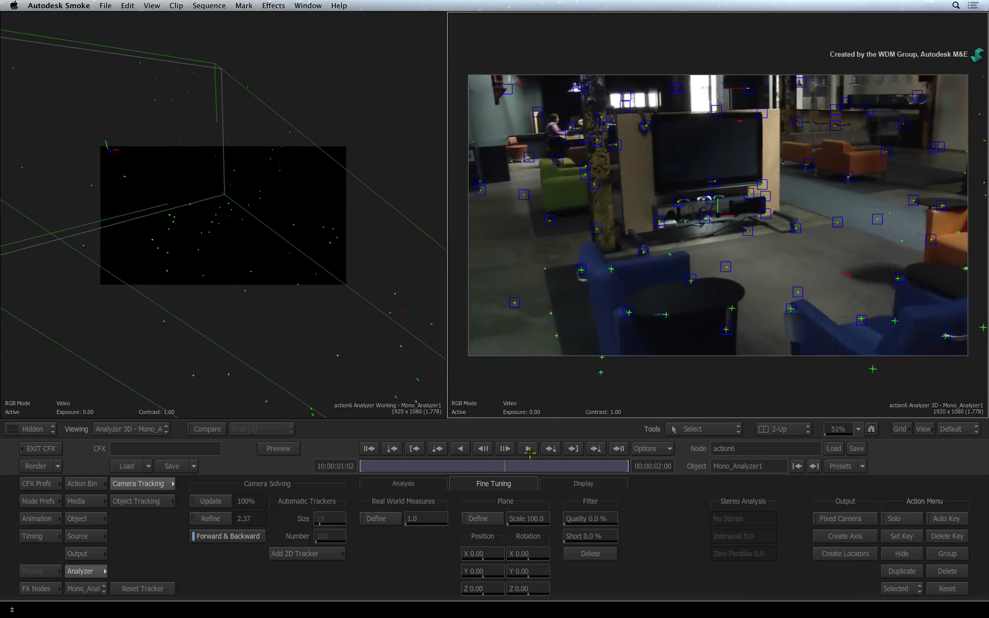
# Scrub to check the red trackers, then delete those flagged by the 50% quality, 13% short filter
pyautogui.click(586, 550)
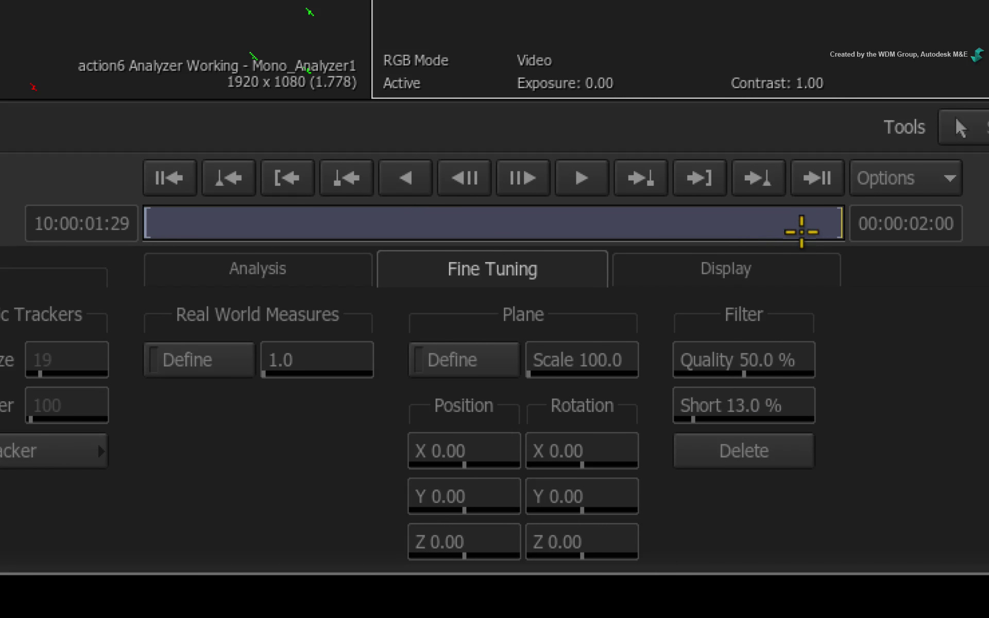
pyautogui.moveTo(801, 227); pyautogui.dragTo(249, 302)
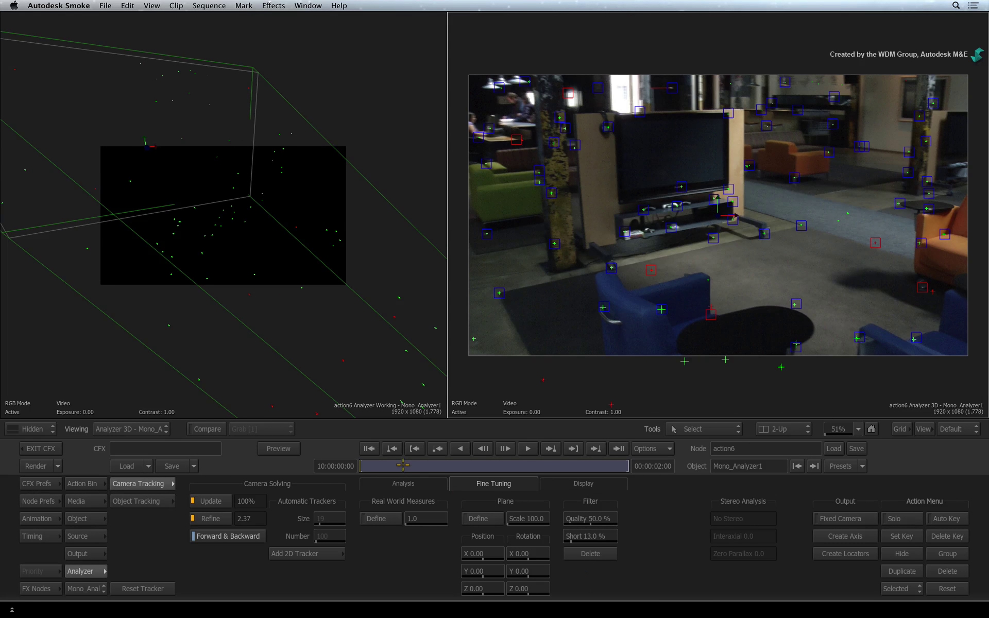
pyautogui.moveTo(402, 465); pyautogui.dragTo(338, 497)
pyautogui.click(599, 552)
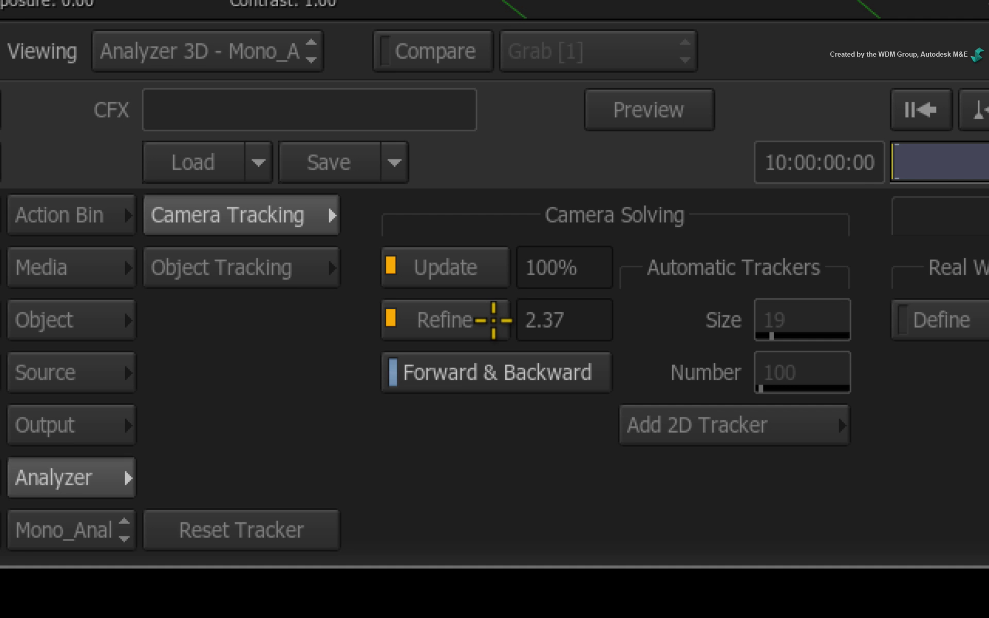
# Run Refine on the camera solve, then stop and confirm foreground tracking, leaving a 1.68 error
pyautogui.click(454, 320)
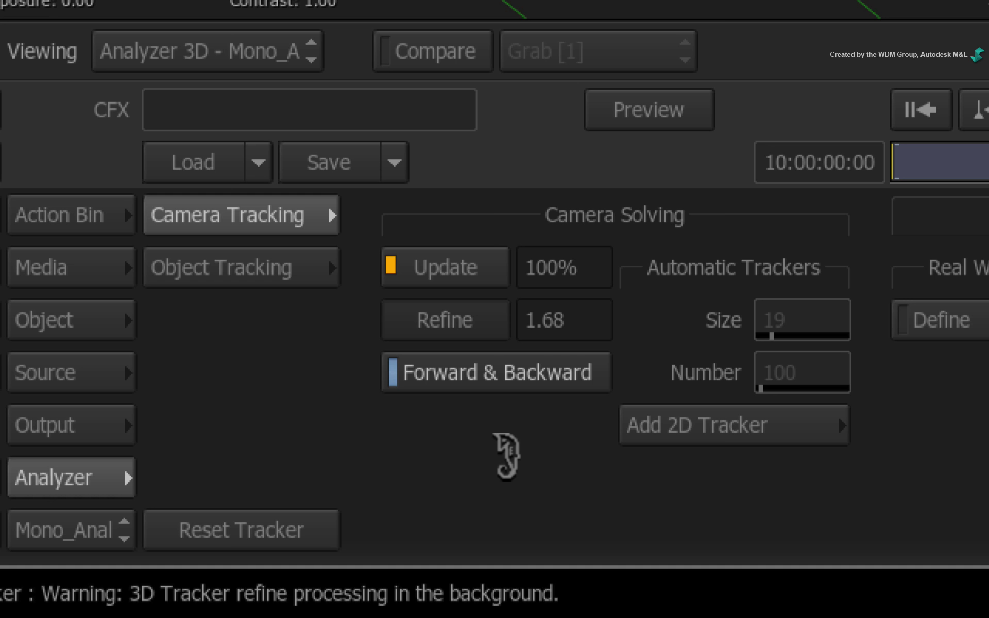
pyautogui.click(507, 455)
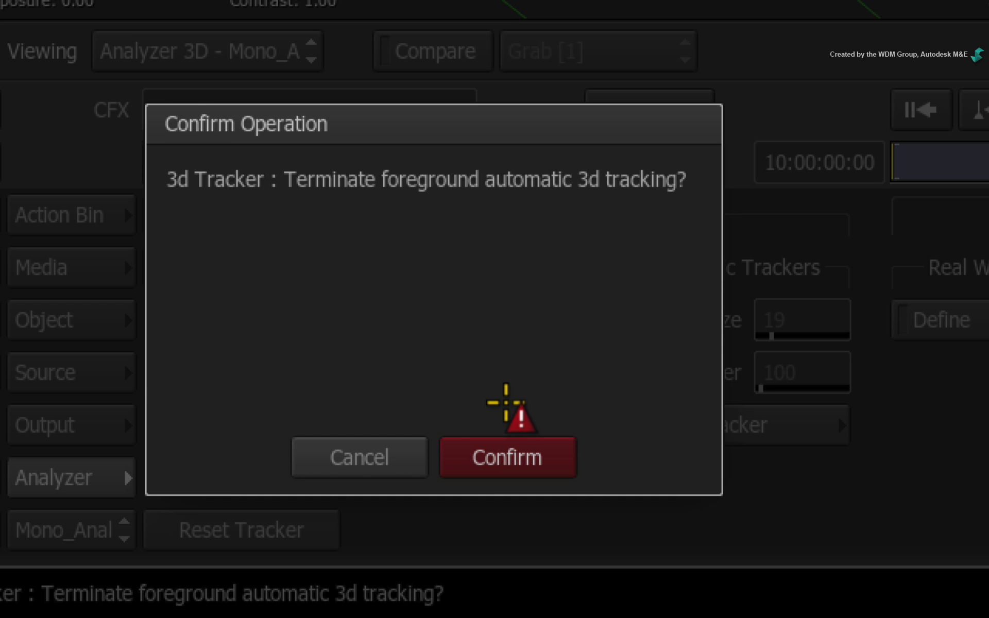
pyautogui.click(544, 464)
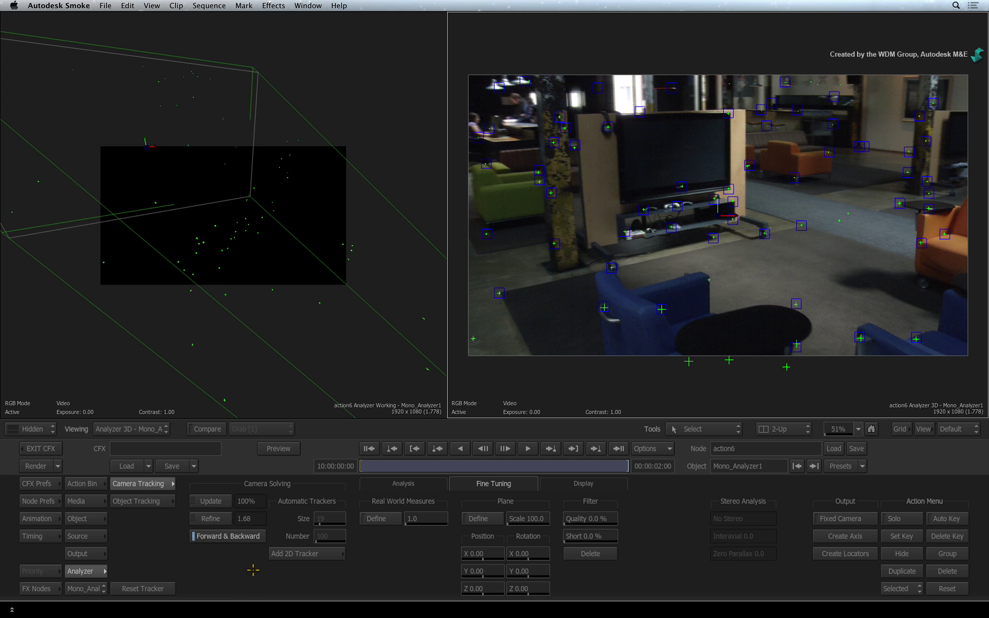
pyautogui.press('space')
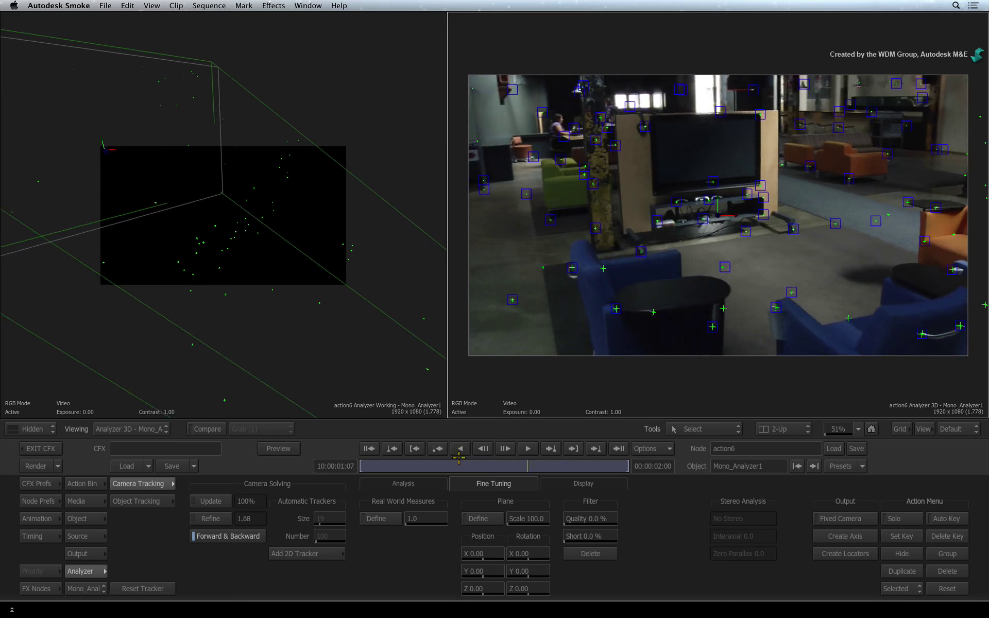
pyautogui.click(369, 448)
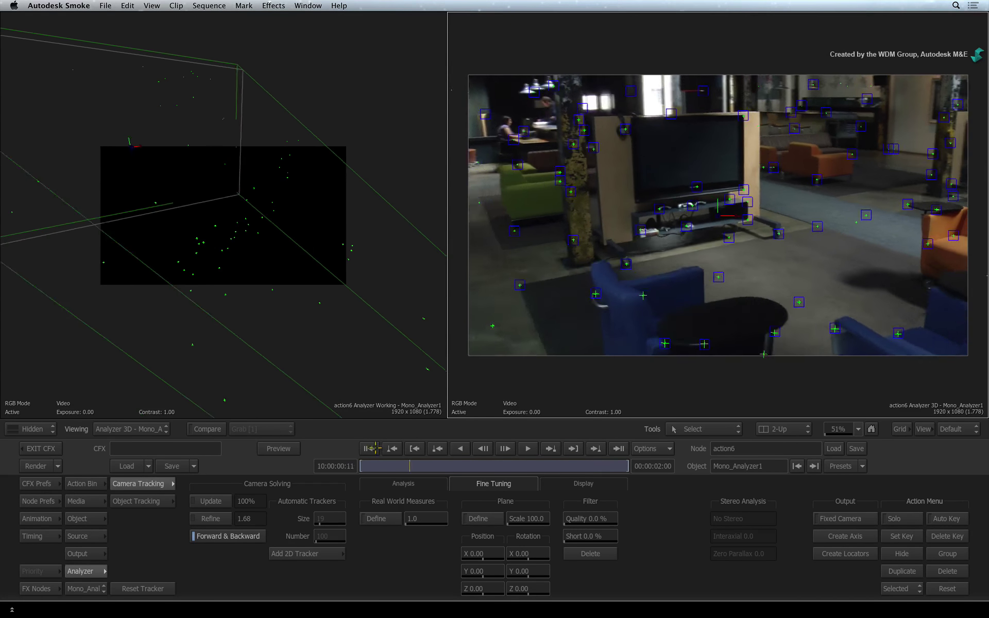
pyautogui.click(372, 448)
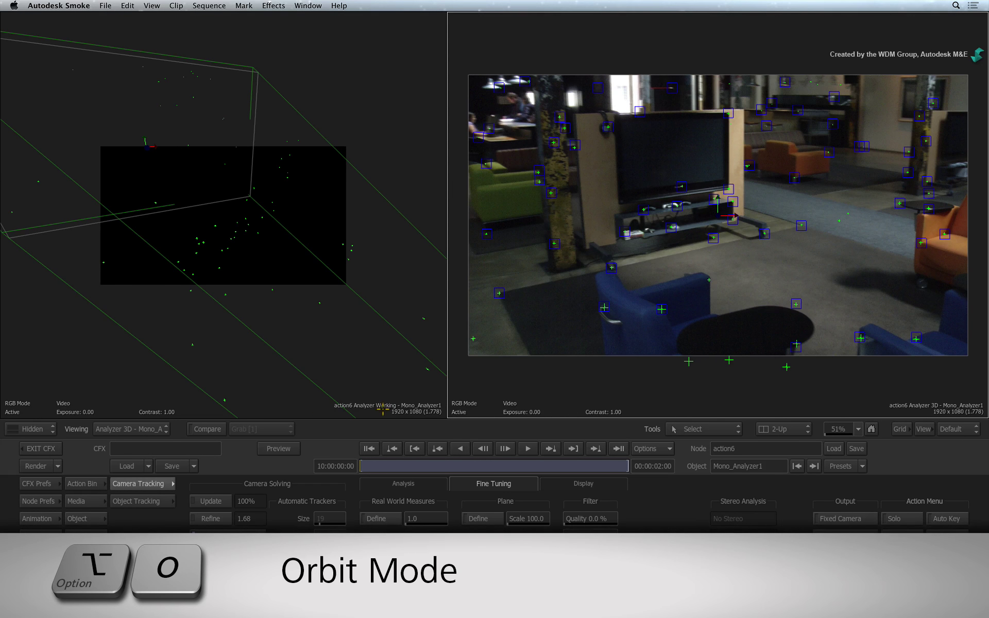
# Orbit the point cloud, play the clip, and turn on Plane Define in Fine Tuning
pyautogui.hotkey('alt', 'o')
pyautogui.moveTo(246, 299); pyautogui.dragTo(369, 255)
pyautogui.press('space')
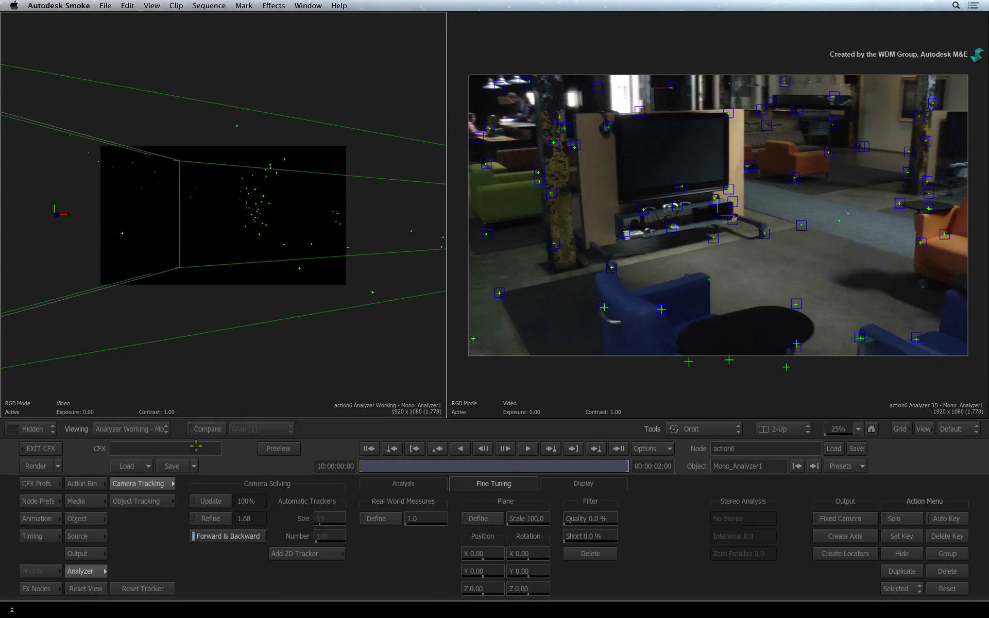
pyautogui.moveTo(279, 241); pyautogui.dragTo(176, 261)
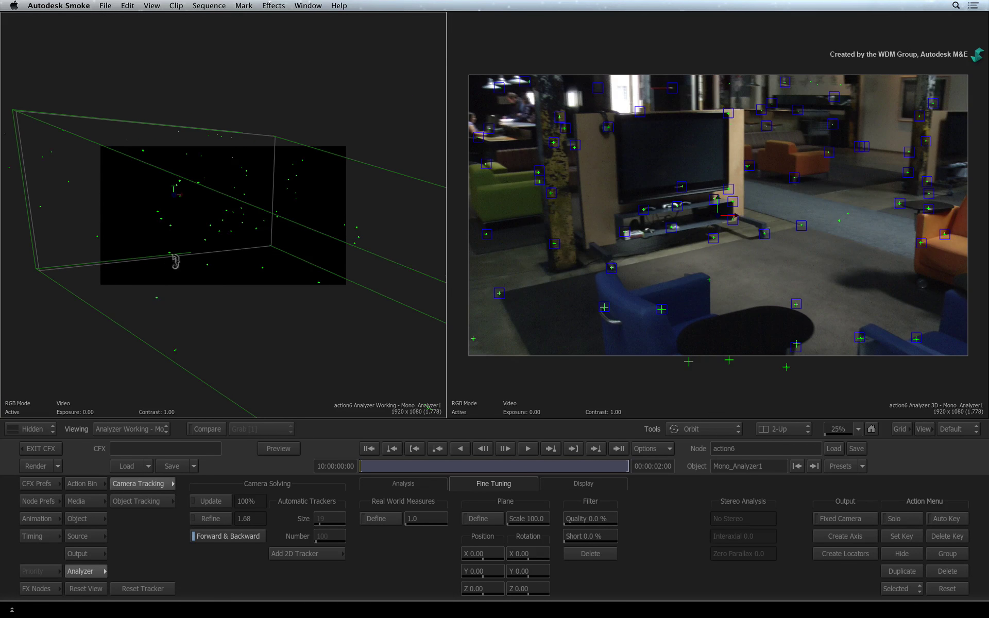
pyautogui.moveTo(345, 275); pyautogui.dragTo(308, 306)
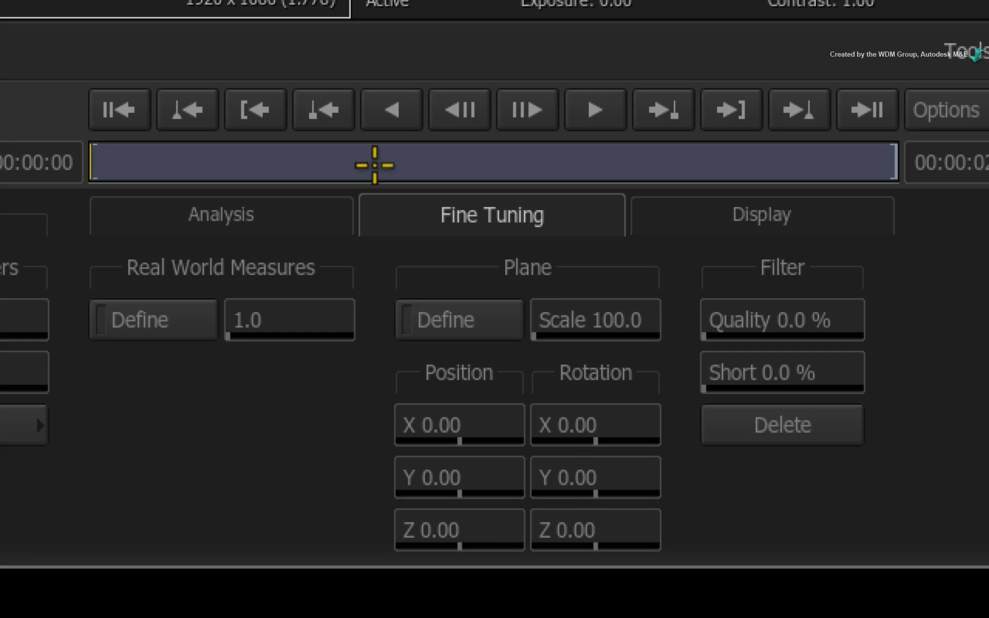
pyautogui.click(464, 323)
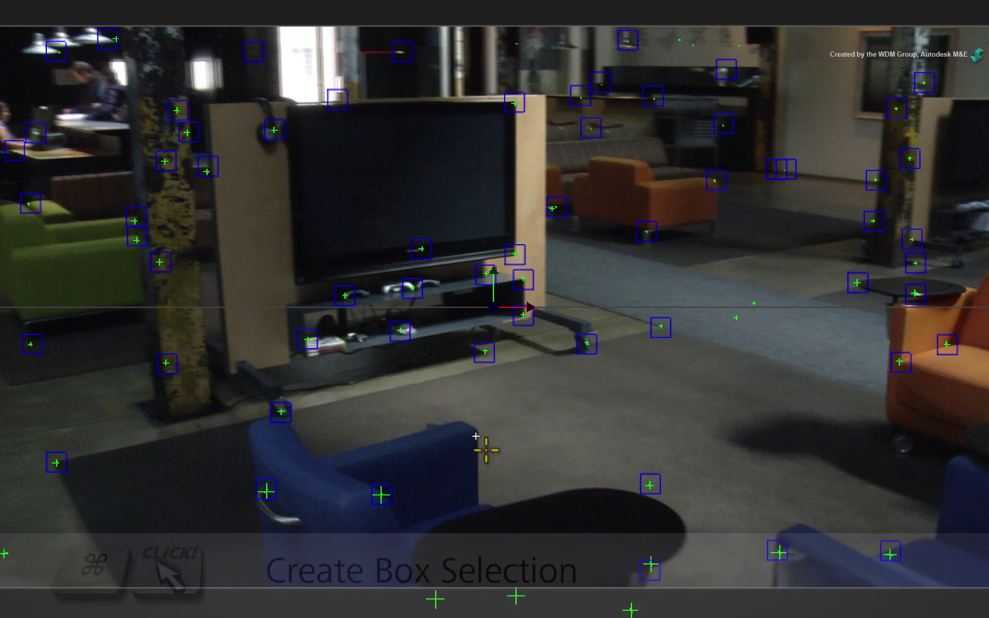
# Pick six floor track points, two by box selection, to build the ground-plane grid
pyautogui.keyDown('super'); pyautogui.click(650, 485); pyautogui.keyUp('super')
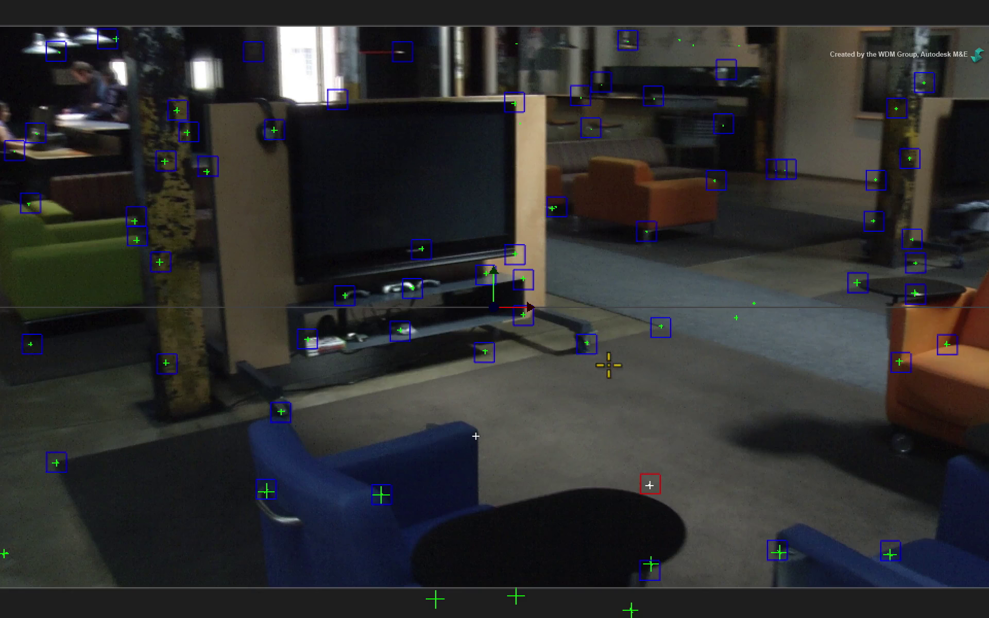
pyautogui.keyDown('super'); pyautogui.click(586, 342); pyautogui.keyUp('super')
pyautogui.keyDown('super'); pyautogui.click(660, 326); pyautogui.keyUp('super')
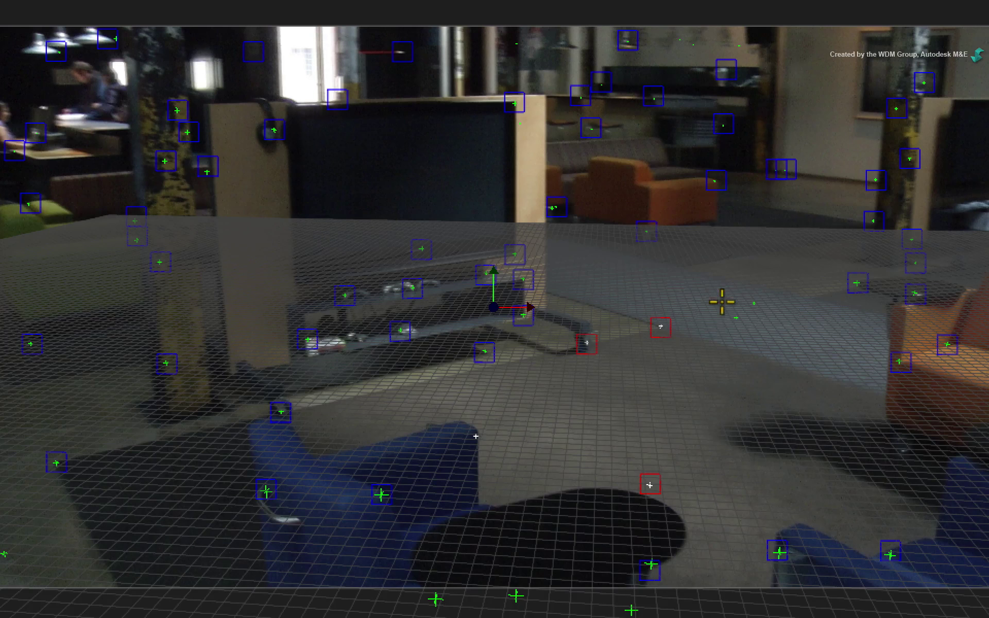
pyautogui.moveTo(724, 280); pyautogui.dragTo(772, 335)
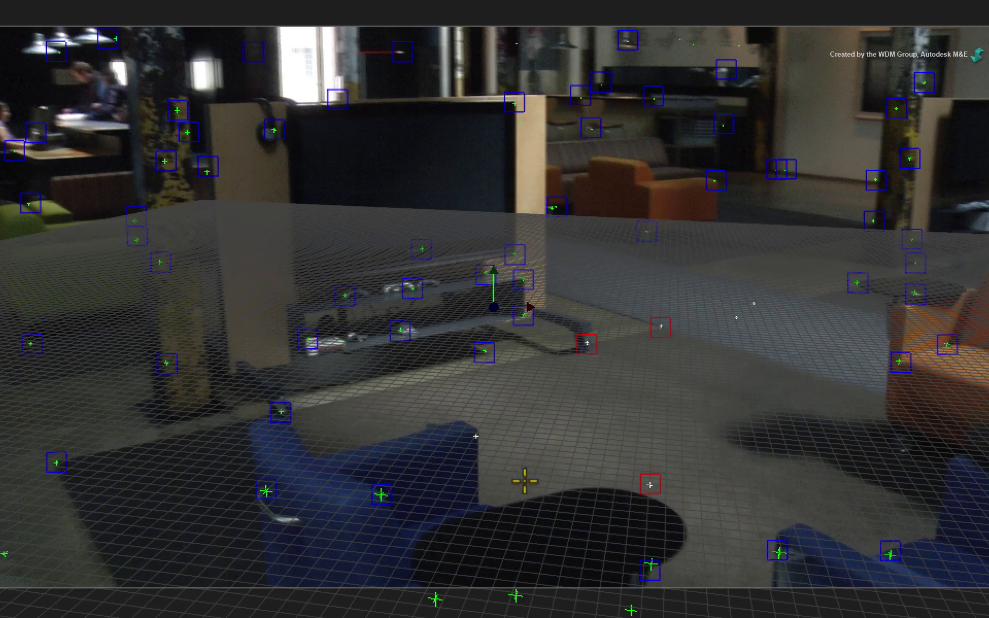
pyautogui.keyDown('super'); pyautogui.click(57, 463); pyautogui.keyUp('super')
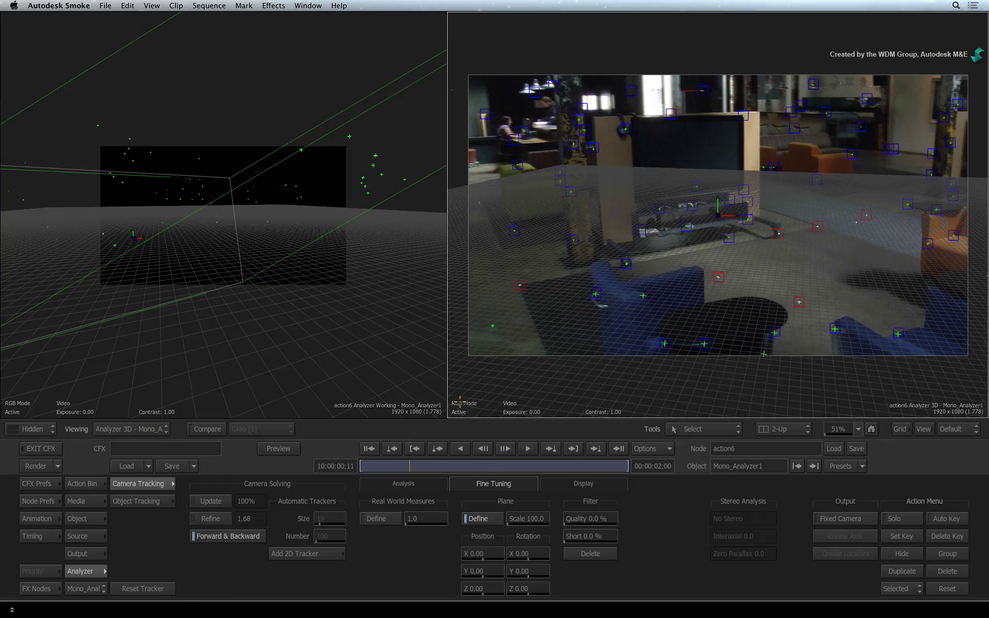
# Add one more floor tracker to the plane and orbit the Analyzer Working 3D view to check it
pyautogui.keyDown('super'); pyautogui.click(628, 266); pyautogui.keyUp('super')
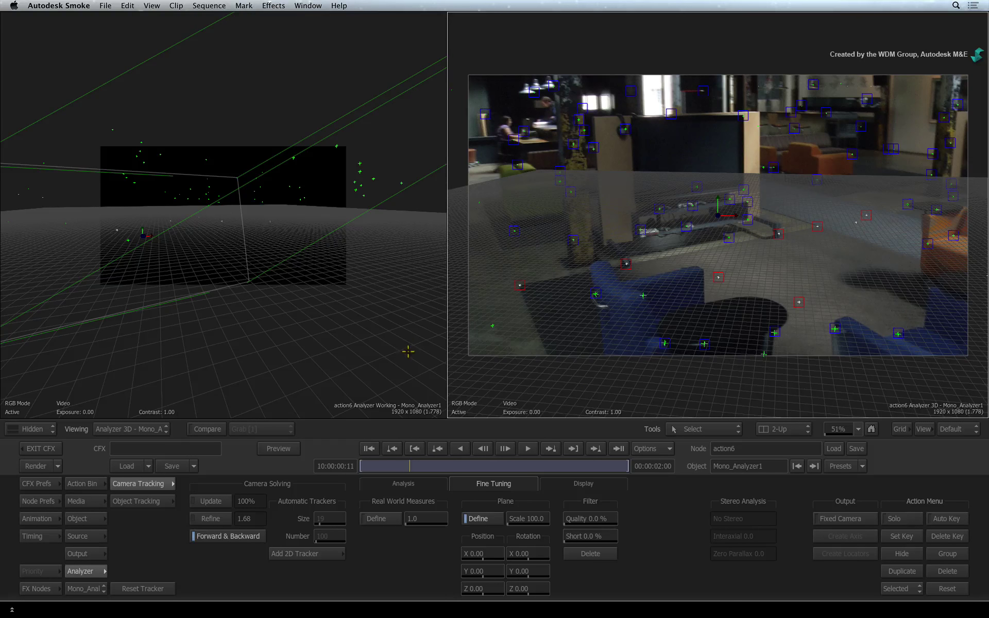
pyautogui.click(245, 267)
pyautogui.moveTo(245, 267)
pyautogui.mouseDown()
pyautogui.moveTo(350, 319)
pyautogui.moveTo(311, 276)
pyautogui.moveTo(345, 243)
pyautogui.moveTo(320, 256)
pyautogui.moveTo(280, 261)
pyautogui.moveTo(314, 246)
pyautogui.moveTo(206, 273)
pyautogui.moveTo(327, 241)
pyautogui.moveTo(196, 270)
pyautogui.moveTo(315, 273)
pyautogui.moveTo(283, 280)
pyautogui.moveTo(245, 307)
pyautogui.moveTo(290, 277)
pyautogui.moveTo(276, 289)
pyautogui.moveTo(250, 286)
pyautogui.mouseUp()
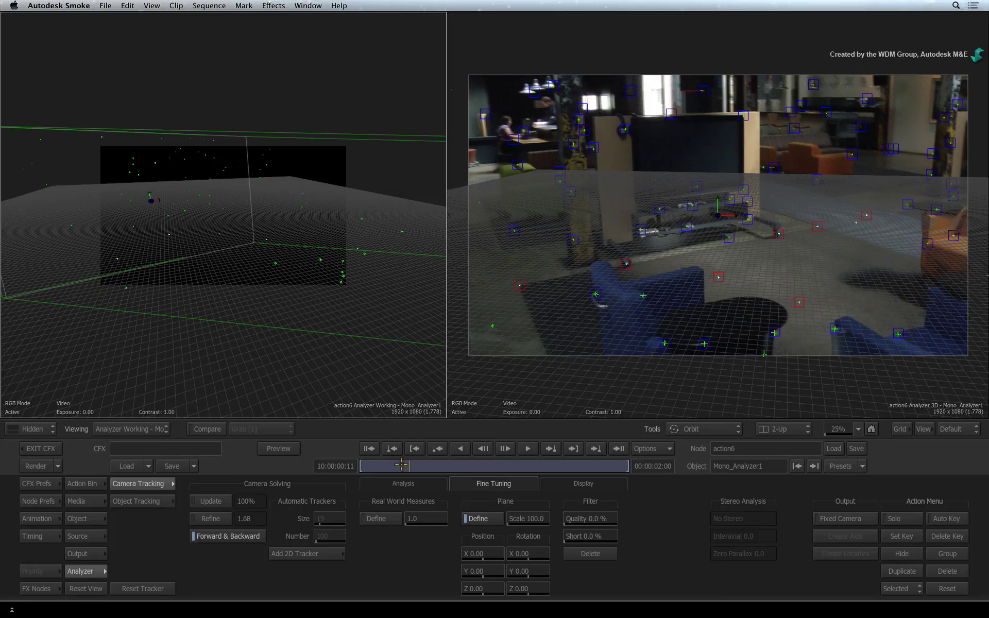
# Rotate the ground plane to Y -48.60 and Z -3.60, enlarge it, and lower Position Y to -25.40
pyautogui.moveTo(352, 465); pyautogui.dragTo(326, 462)
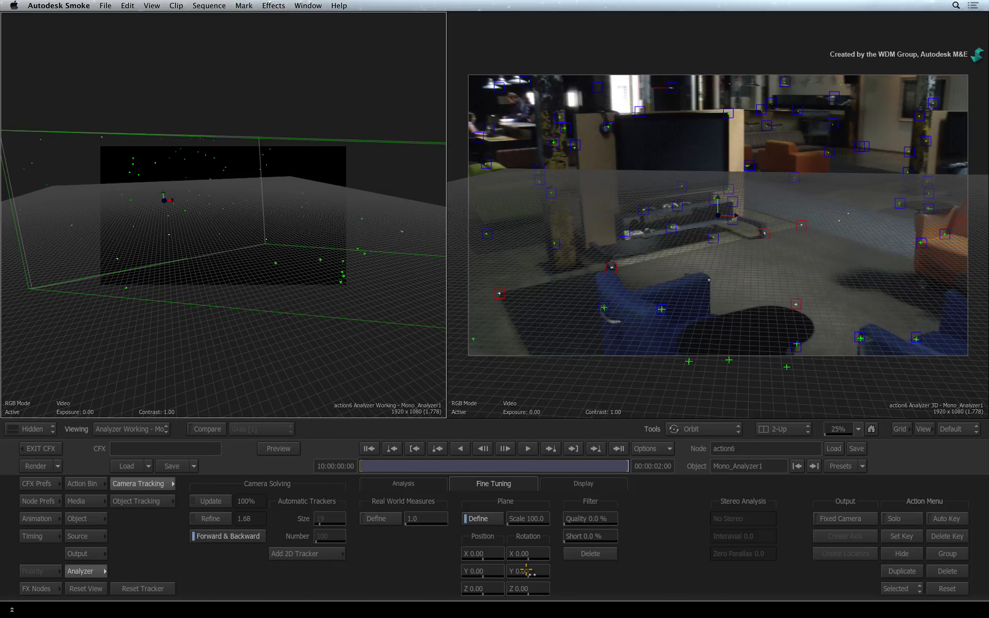
pyautogui.moveTo(524, 571); pyautogui.dragTo(471, 570)
pyautogui.moveTo(525, 587)
pyautogui.mouseDown()
pyautogui.moveTo(515, 588)
pyautogui.moveTo(525, 588)
pyautogui.mouseUp()
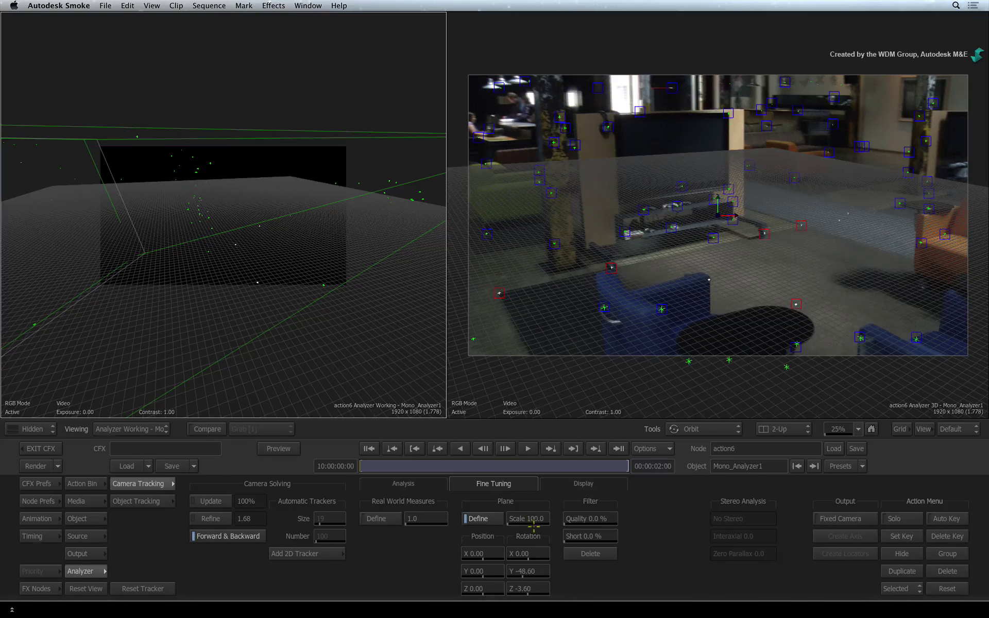
pyautogui.moveTo(530, 519); pyautogui.dragTo(610, 495)
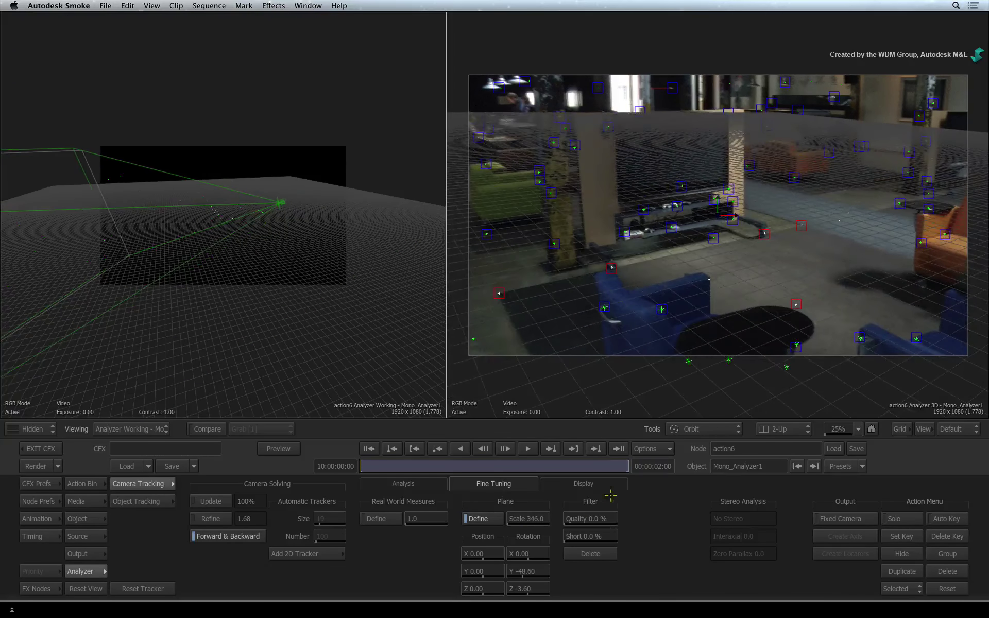
pyautogui.moveTo(493, 568); pyautogui.dragTo(403, 554)
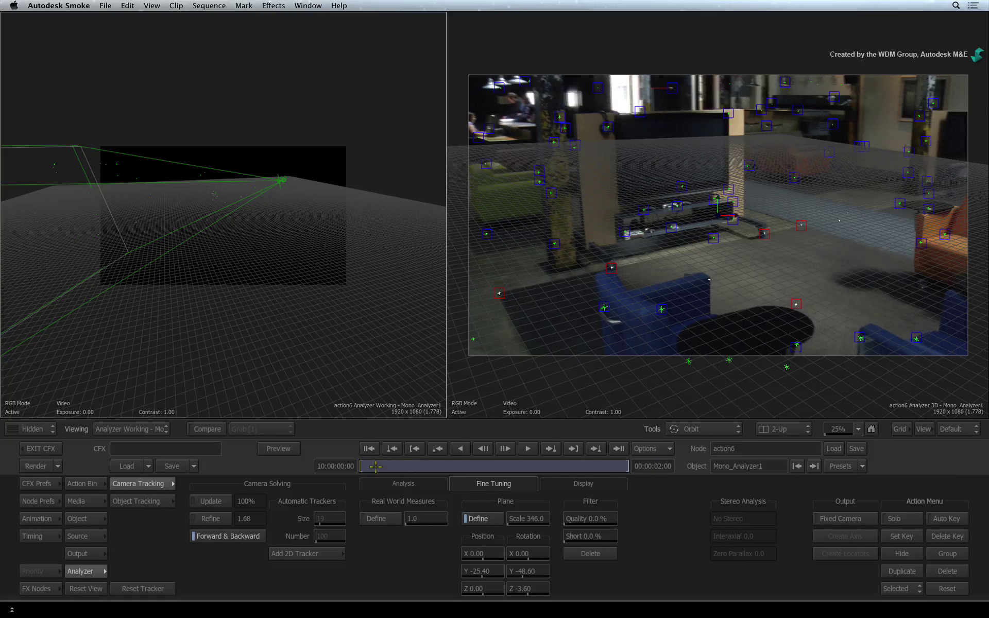
# Scrub the clip and inspect the 3D scene, trimming the plane Scale to 329.0
pyautogui.moveTo(436, 465); pyautogui.dragTo(291, 455)
pyautogui.moveTo(247, 255); pyautogui.dragTo(89, 231)
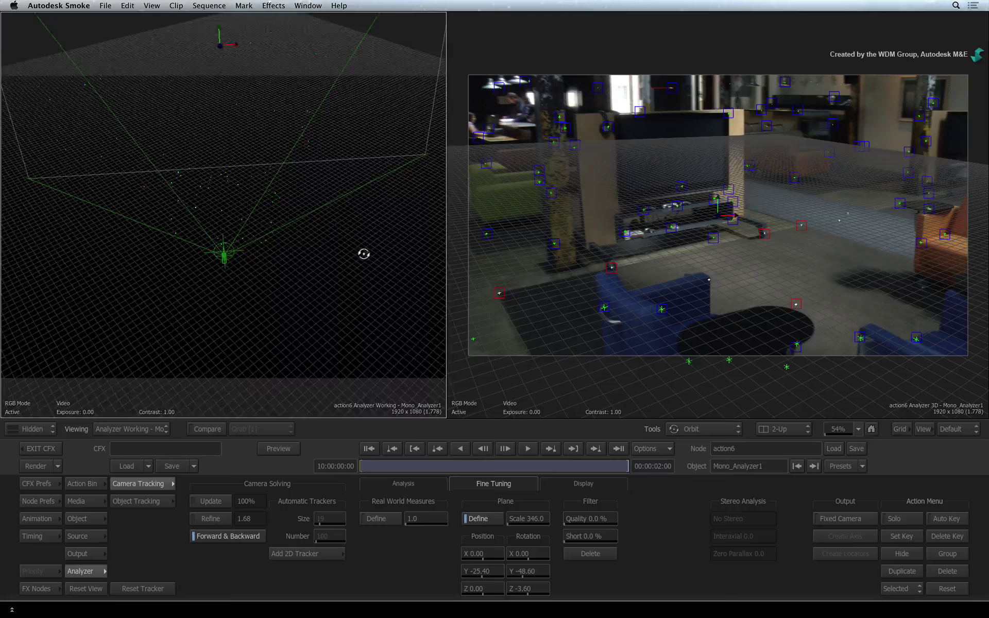
pyautogui.moveTo(364, 253); pyautogui.dragTo(479, 324)
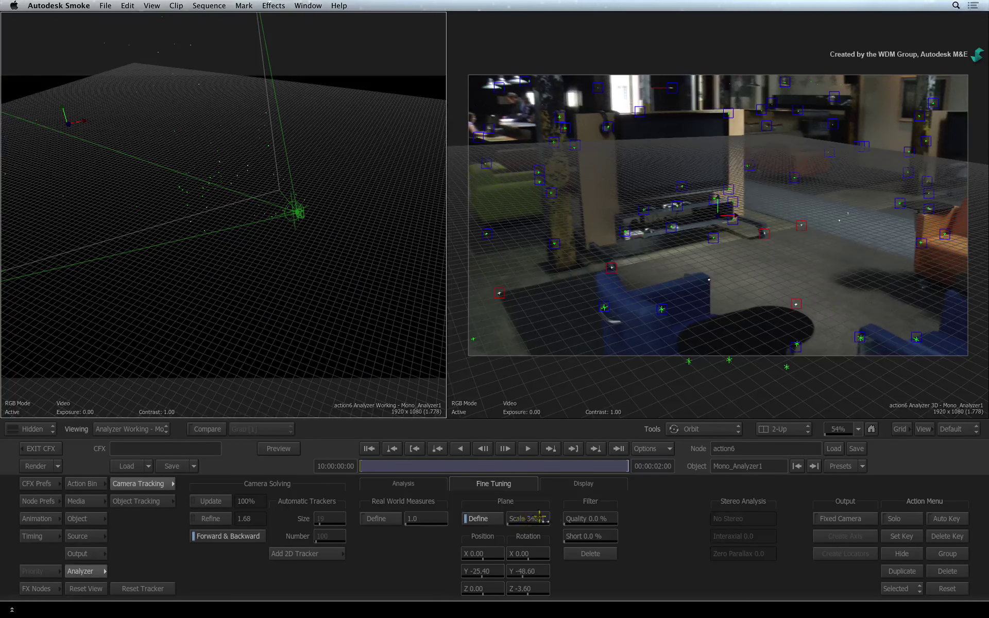
pyautogui.moveTo(539, 518)
pyautogui.mouseDown()
pyautogui.moveTo(528, 513)
pyautogui.moveTo(539, 514)
pyautogui.mouseUp()
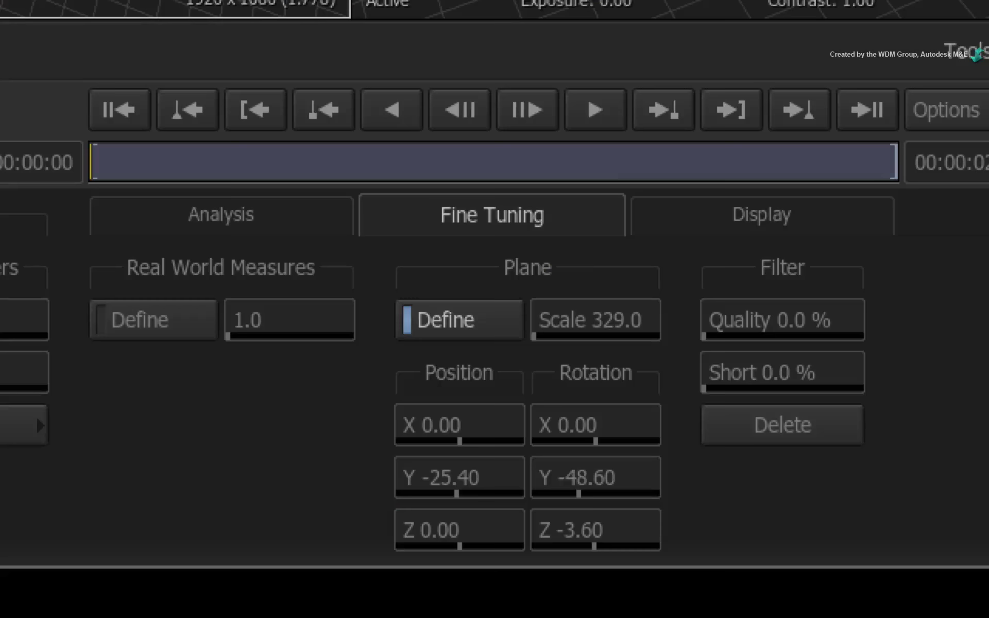
# Turn off Plane Define and set the Display grid option to Grid Off
pyautogui.click(487, 317)
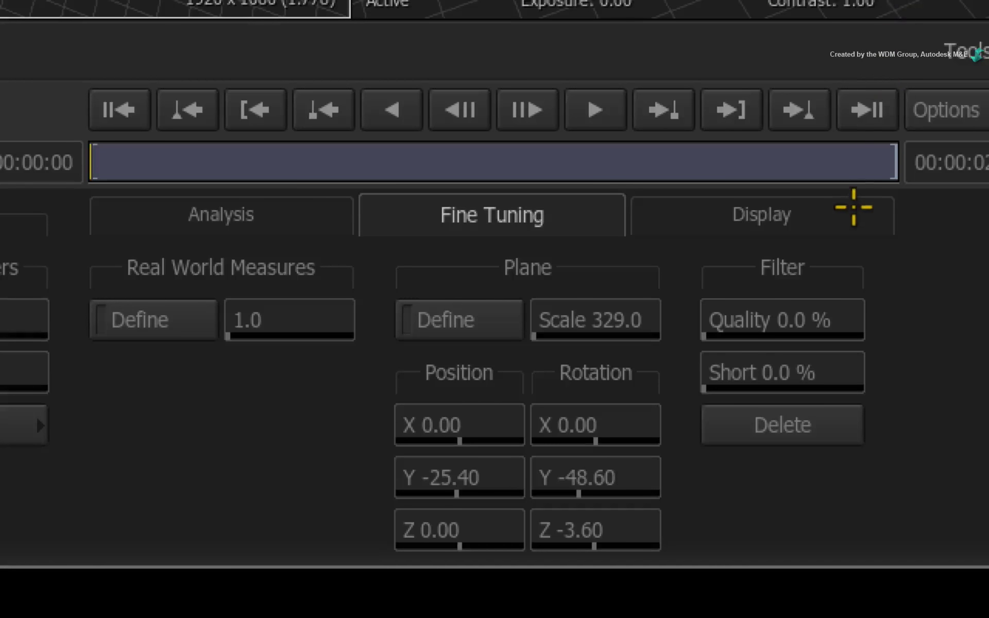
pyautogui.click(615, 482)
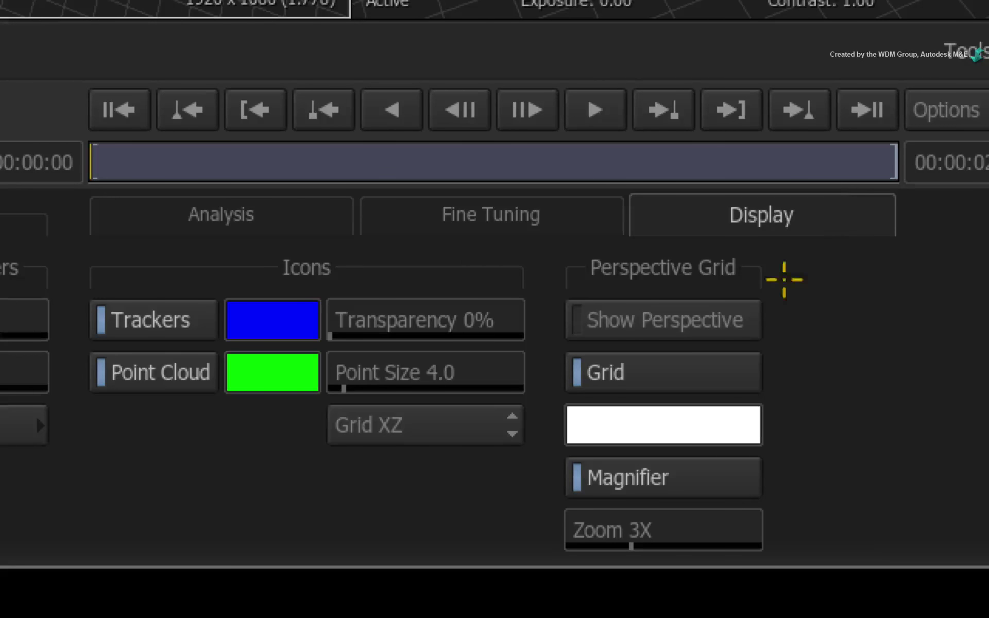
pyautogui.click(466, 431)
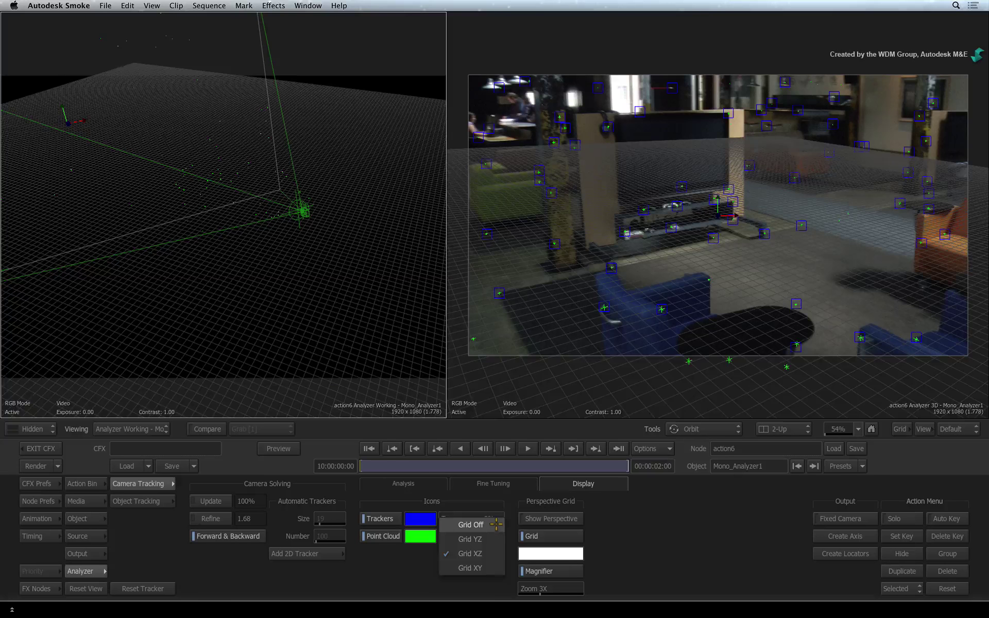
pyautogui.click(489, 338)
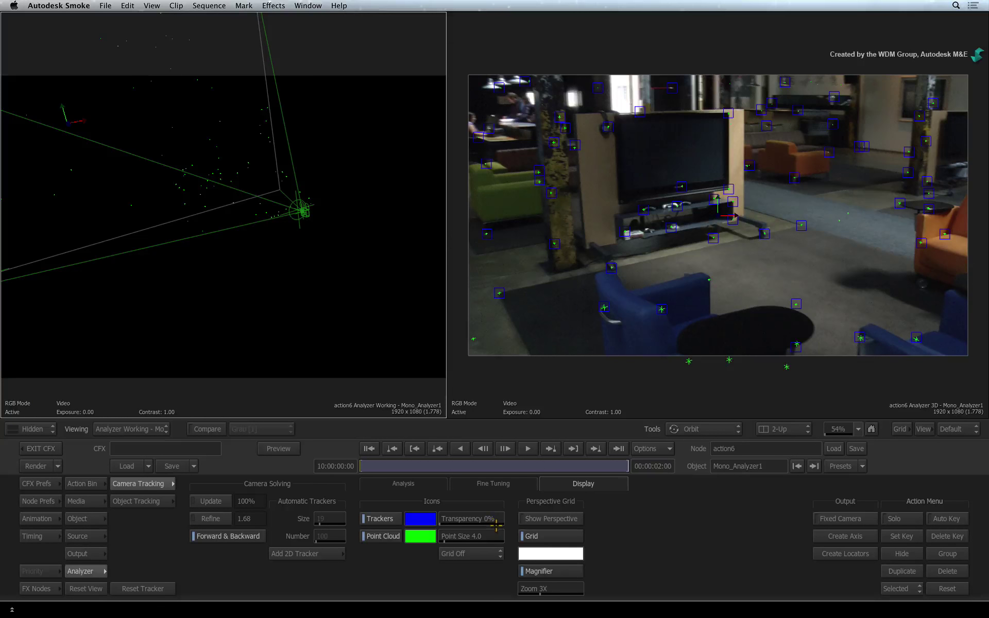
pyautogui.click(489, 561)
pyautogui.click(486, 580)
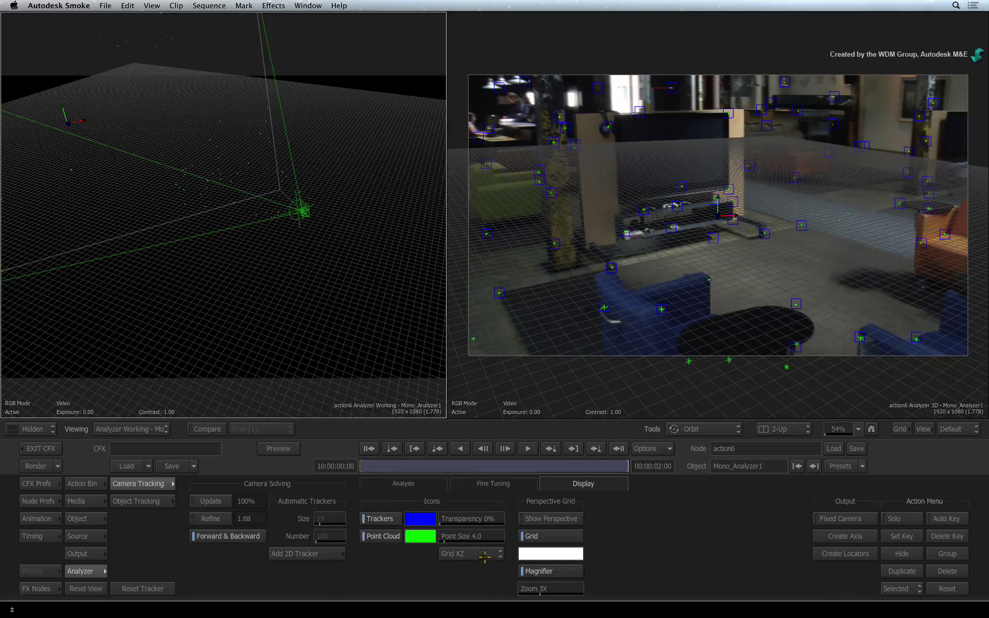
pyautogui.click(485, 557)
pyautogui.click(489, 521)
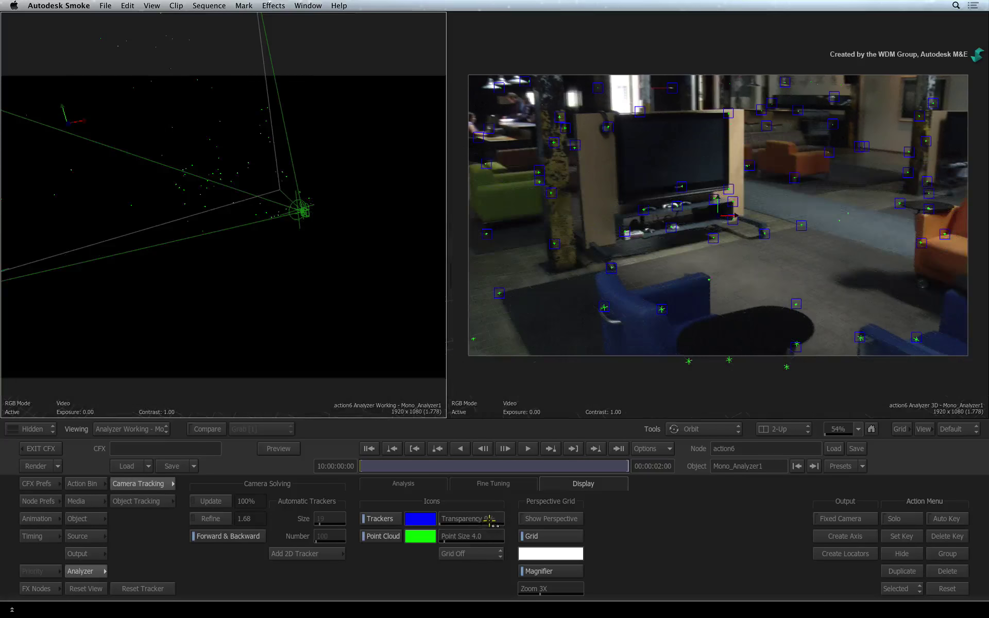
# On the last frame, set a 281.8 real-world distance between two floor trackers and check the measure line
pyautogui.click(518, 484)
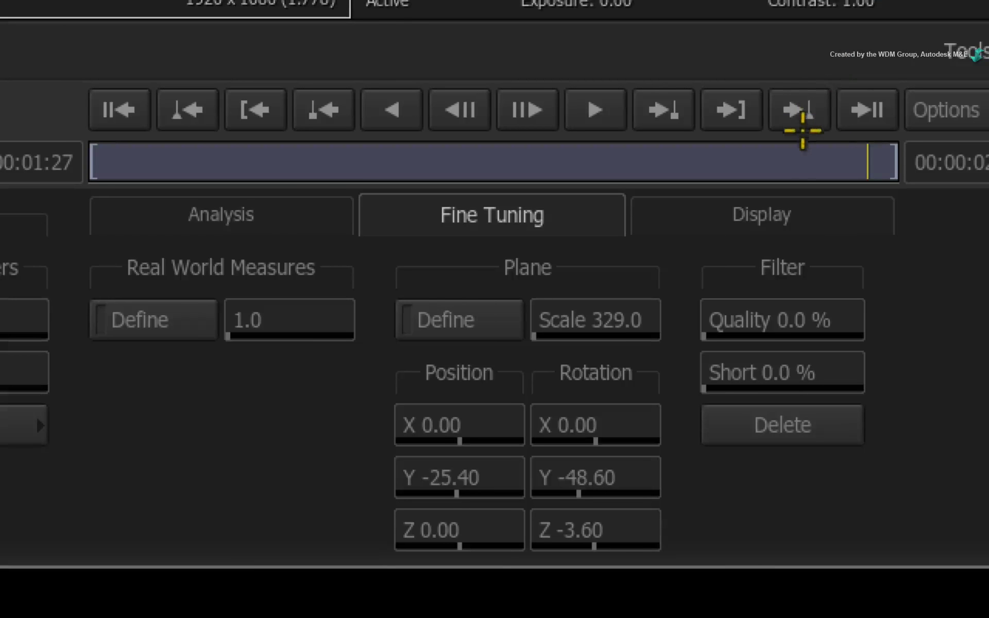
pyautogui.click(888, 106)
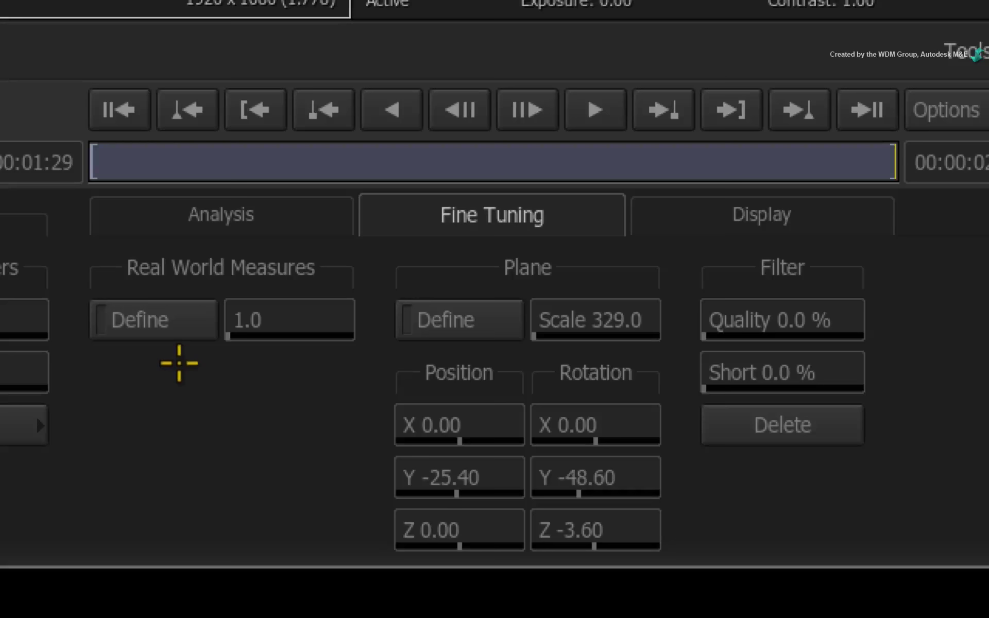
pyautogui.click(162, 320)
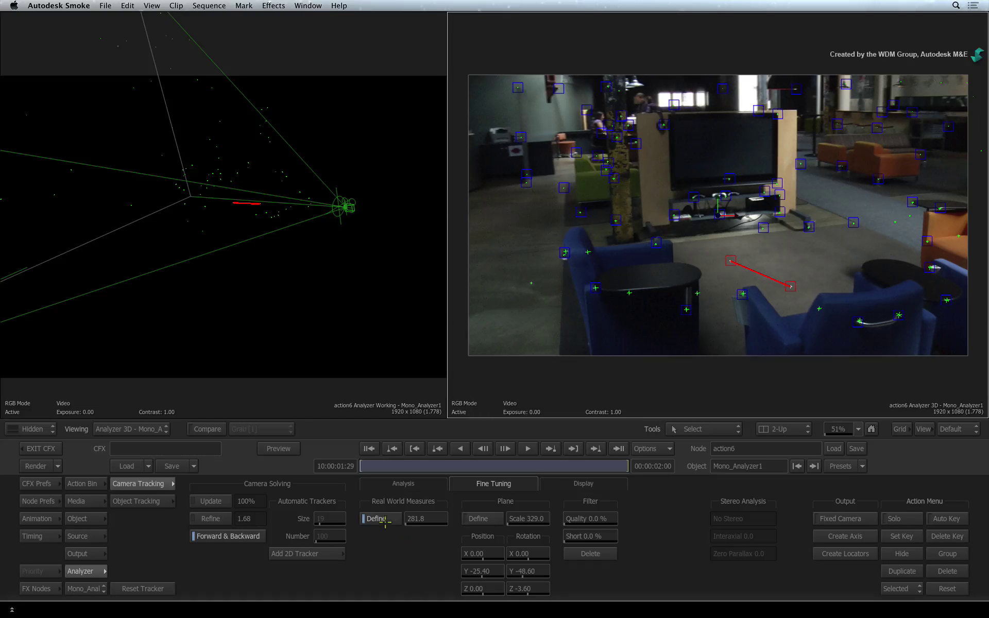
pyautogui.click(386, 520)
pyautogui.moveTo(619, 465); pyautogui.dragTo(313, 430)
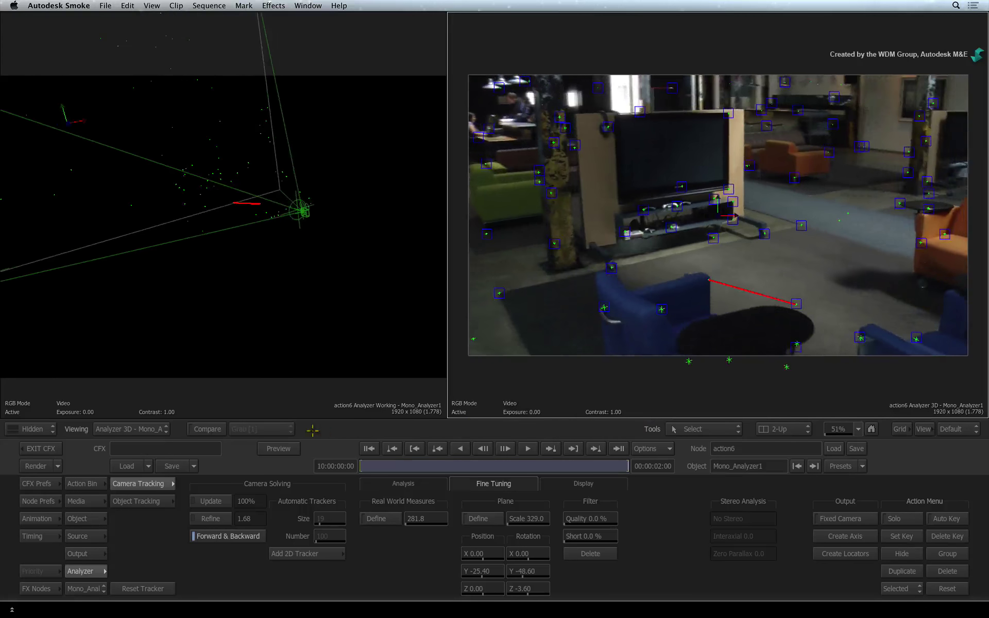
# Play the clip to confirm the 281.8 measure line stays pinned, then return to frame one
pyautogui.click(527, 448)
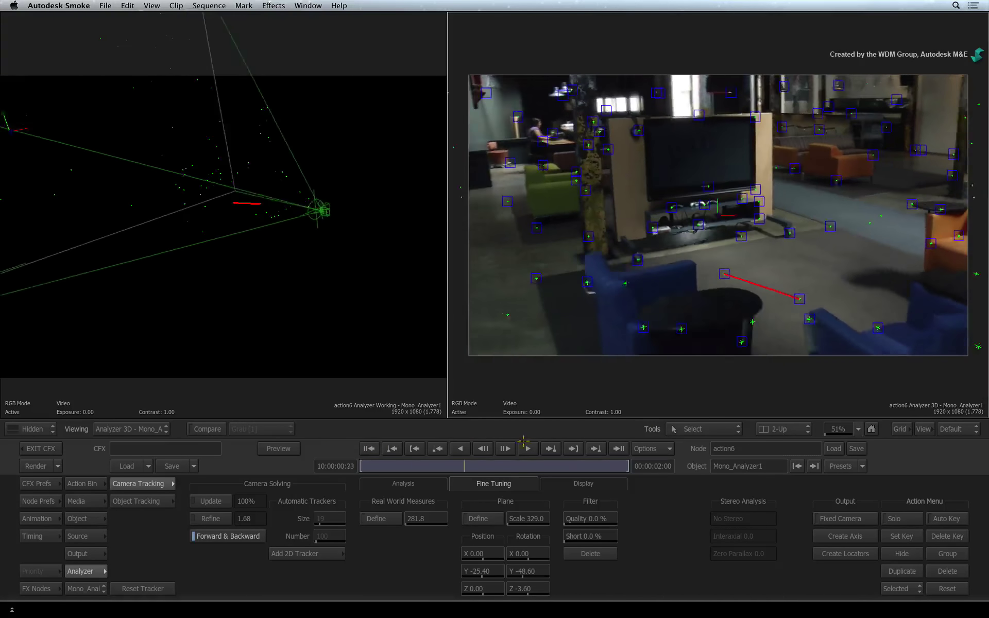
pyautogui.moveTo(625, 466); pyautogui.dragTo(358, 457)
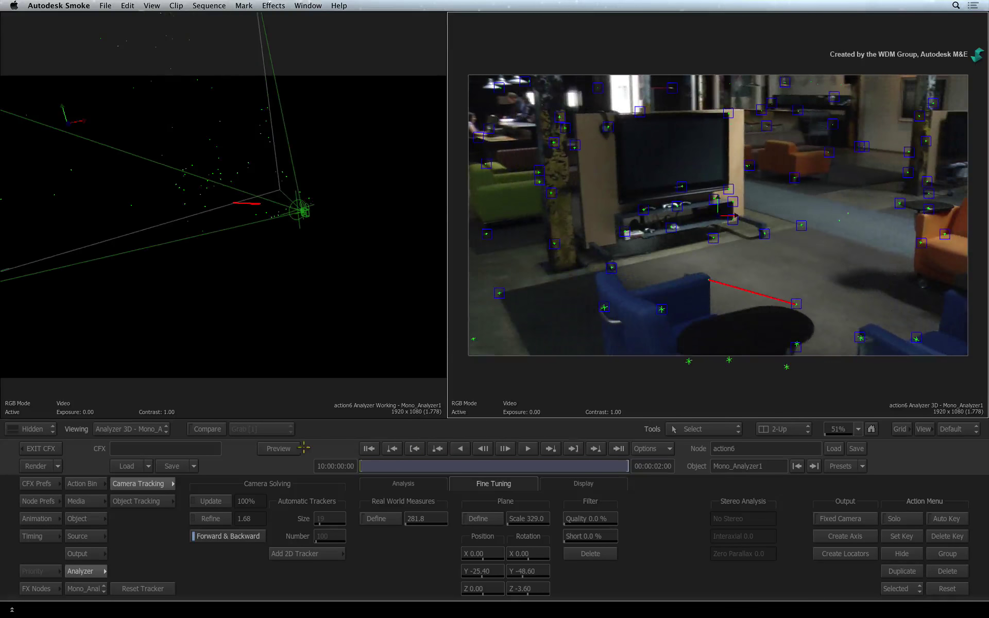